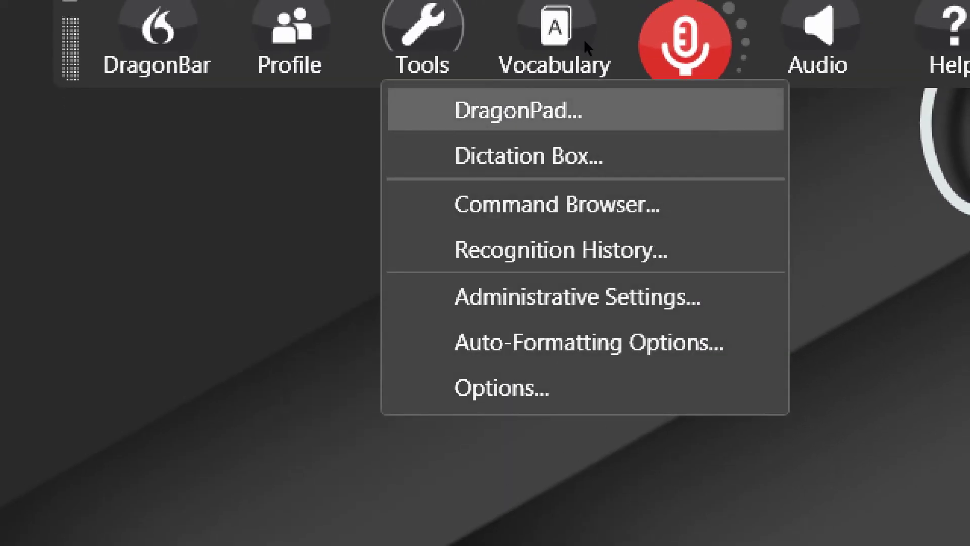
Step through the items in the Tools menu
key("Down")
key("Down")
key("Down")
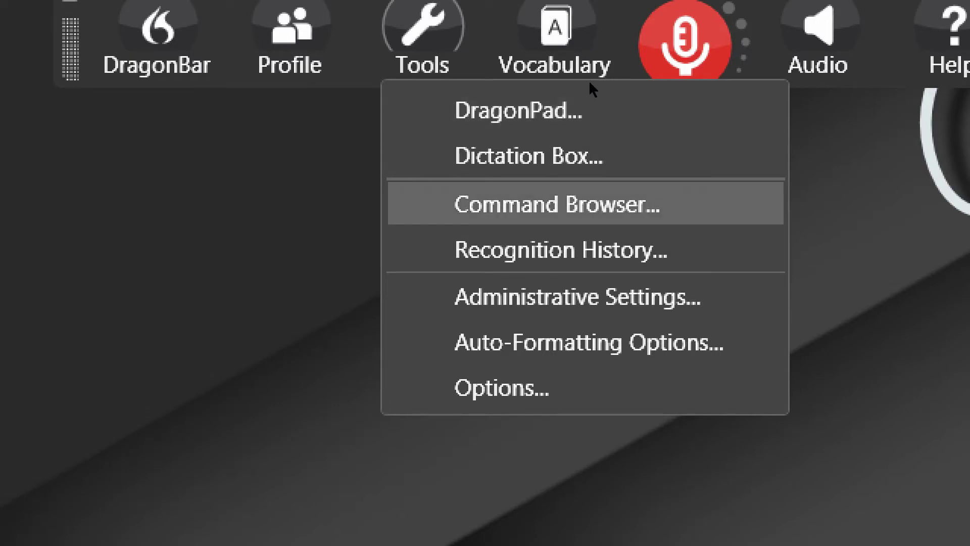
key("Down")
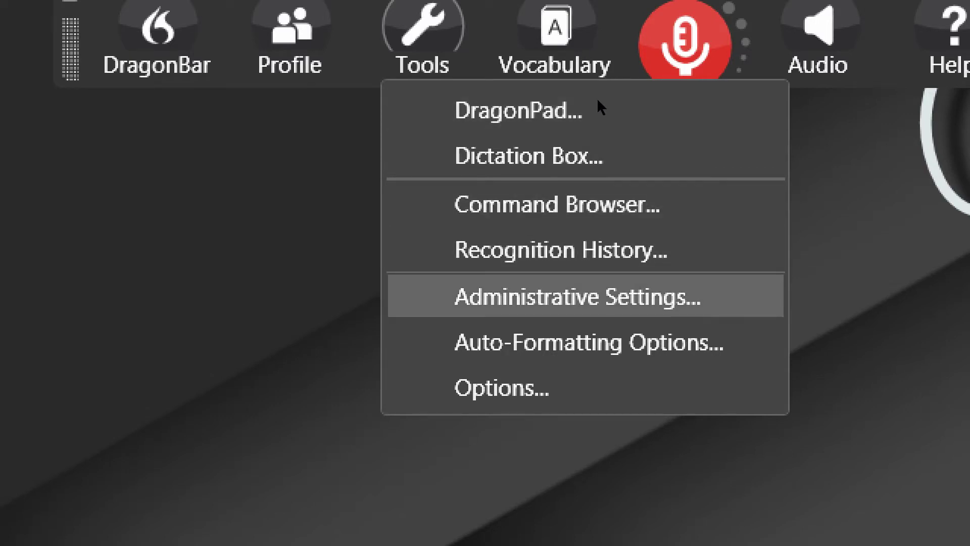
key("Up")
key("Up")
key("Up")
Browse the Vocabulary menu options, ending on adding a new word or phrase
left_click(605, 15)
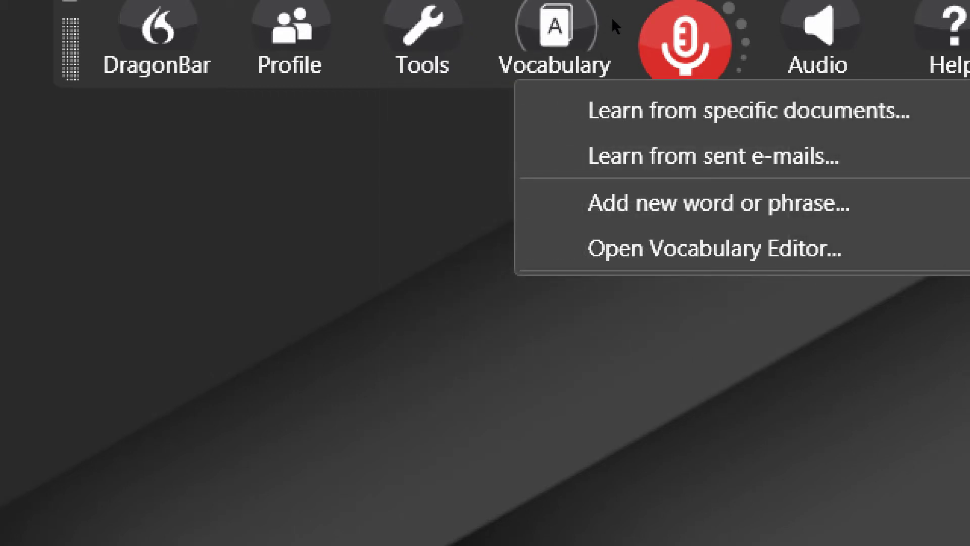
key("Down")
key("Down")
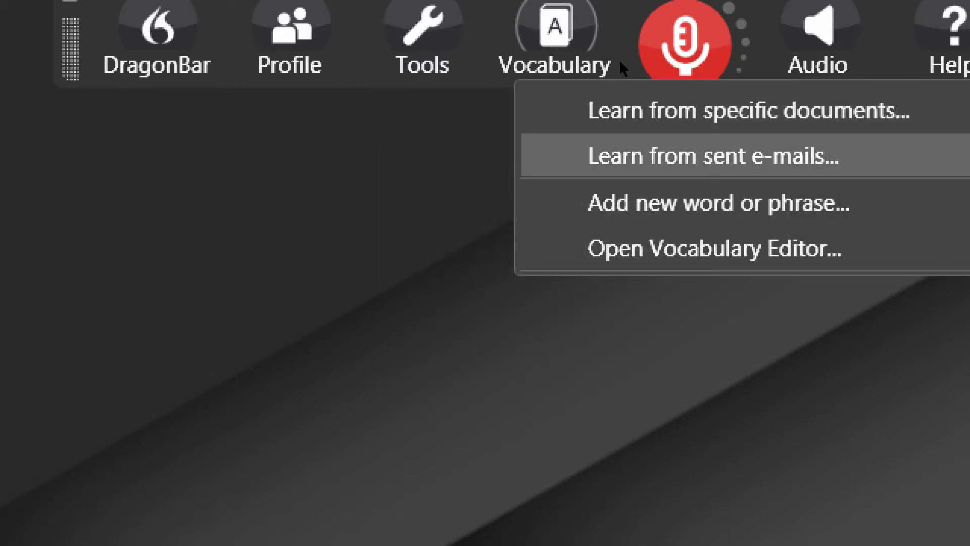
key("Up")
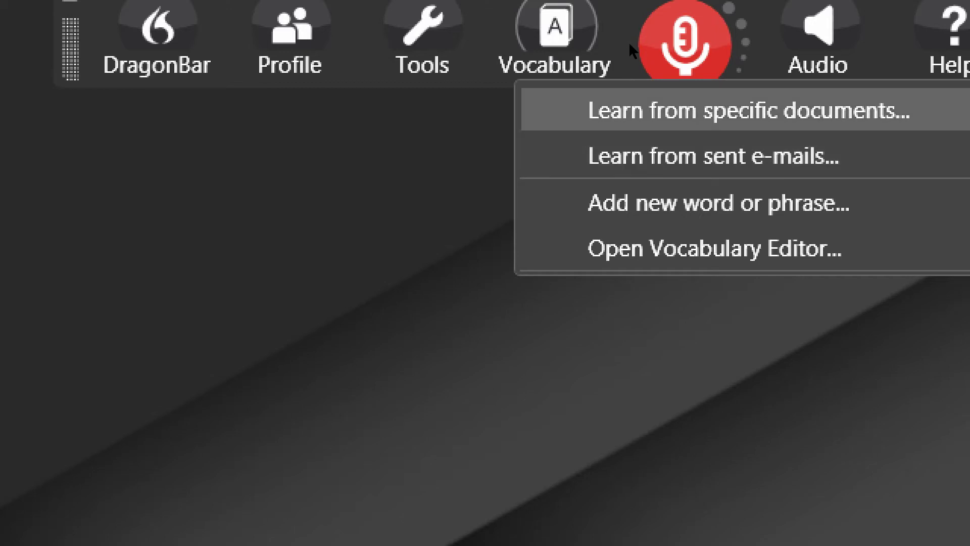
key("Down")
key("Up")
key("Down")
key("Down")
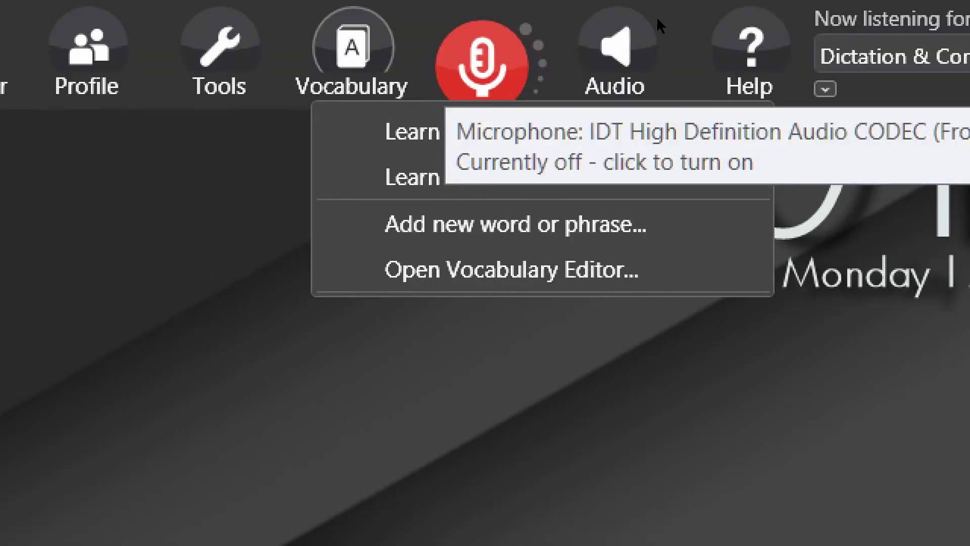
Step through the Audio menu options
key("Right")
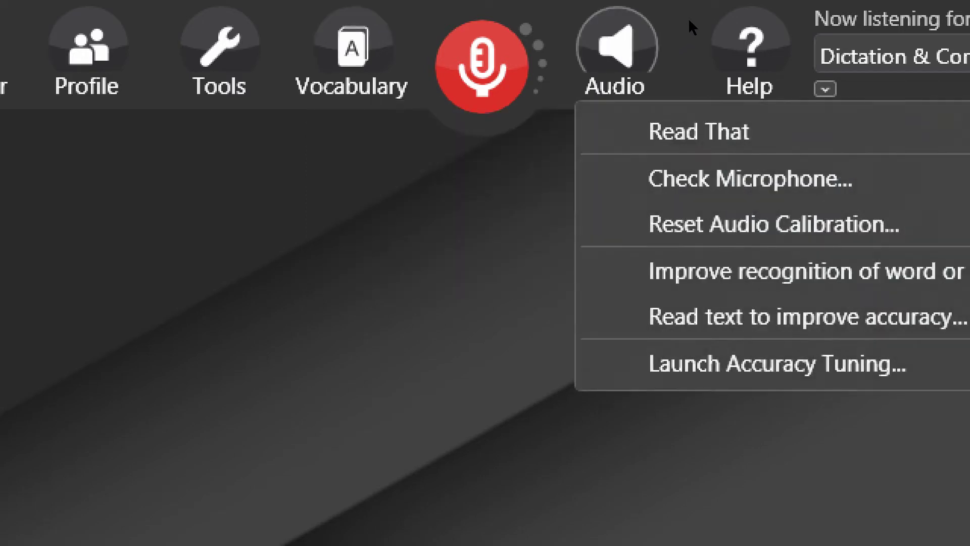
key("Down")
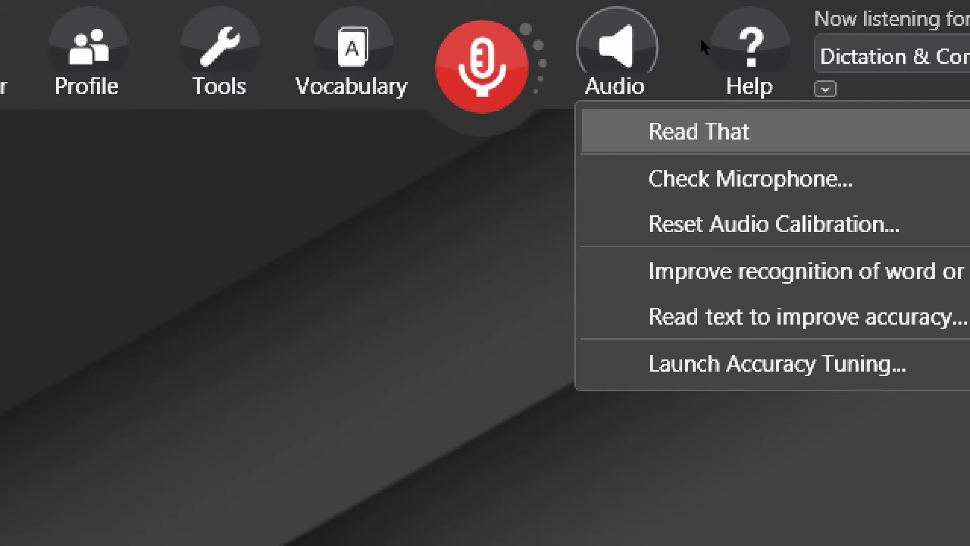
key("Down")
key("Up")
Browse the Help menu options, then bring back the Tools menu with Alt+T
left_click(739, 35)
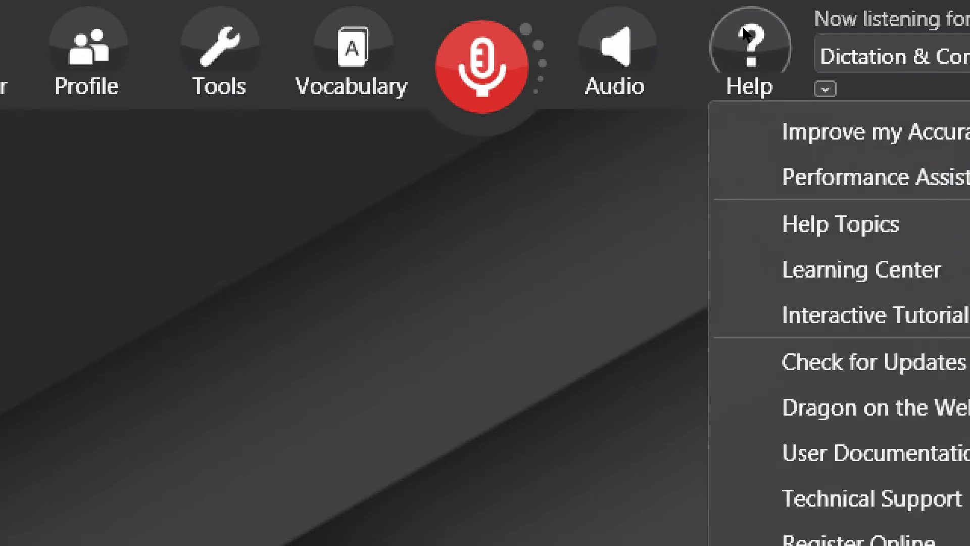
key("Down")
key("Down")
key("Down")
key("Down")
key("Down")
key("Down")
key("Down")
key("Up")
key("Up")
key("Up")
key("Down")
key("Down")
key("Down")
key("Down")
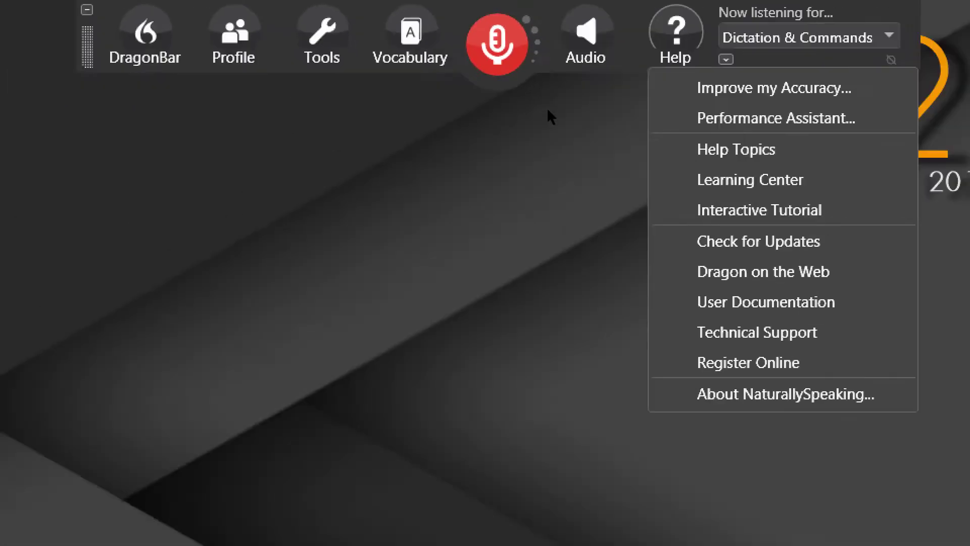
key("Escape")
key("alt+t")
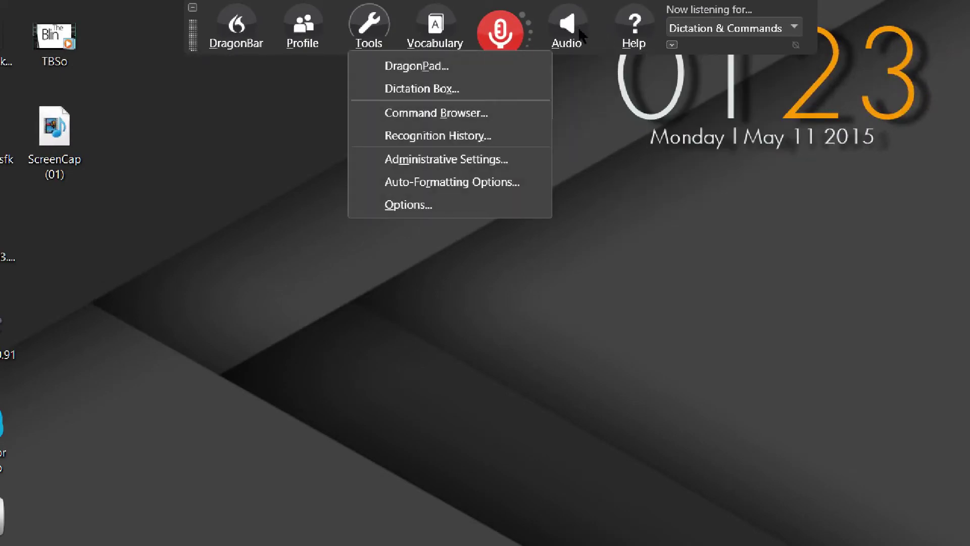
Choose DragonPad from the Tools menu to start a blank document
key("Down")
key("Return")
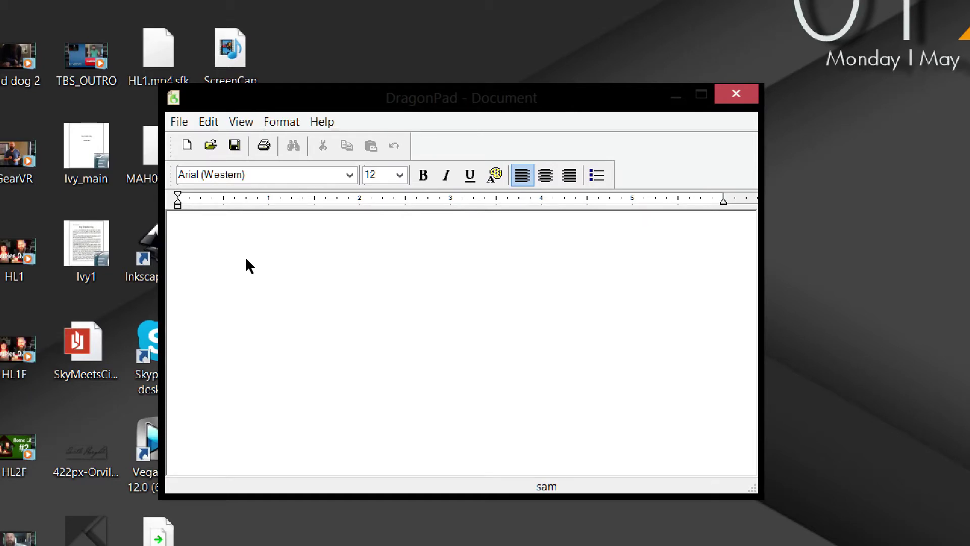
Nudge the blank DragonPad window slightly right, then slightly up and left
left_click_drag(485, 106, 534, 119)
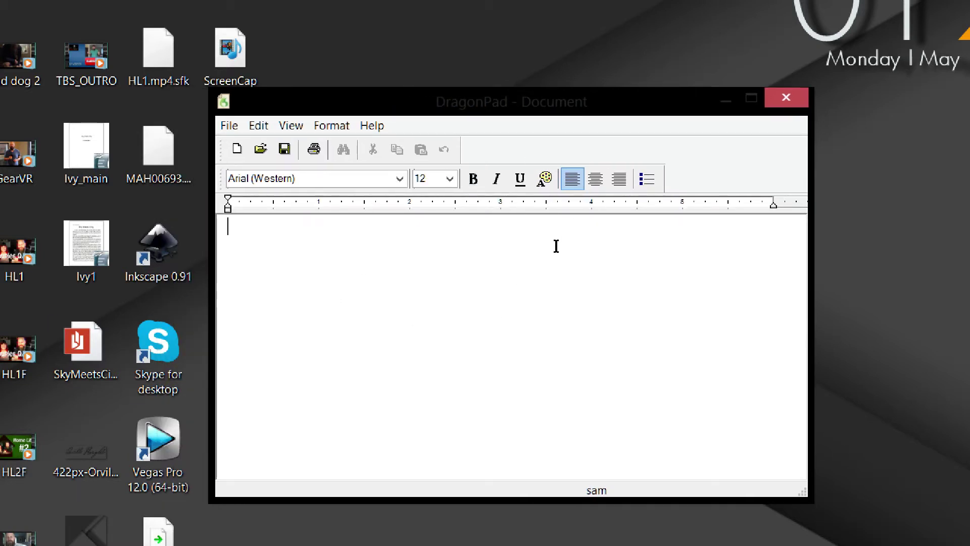
key("alt+o")
key("Escape")
left_click_drag(505, 130, 499, 123)
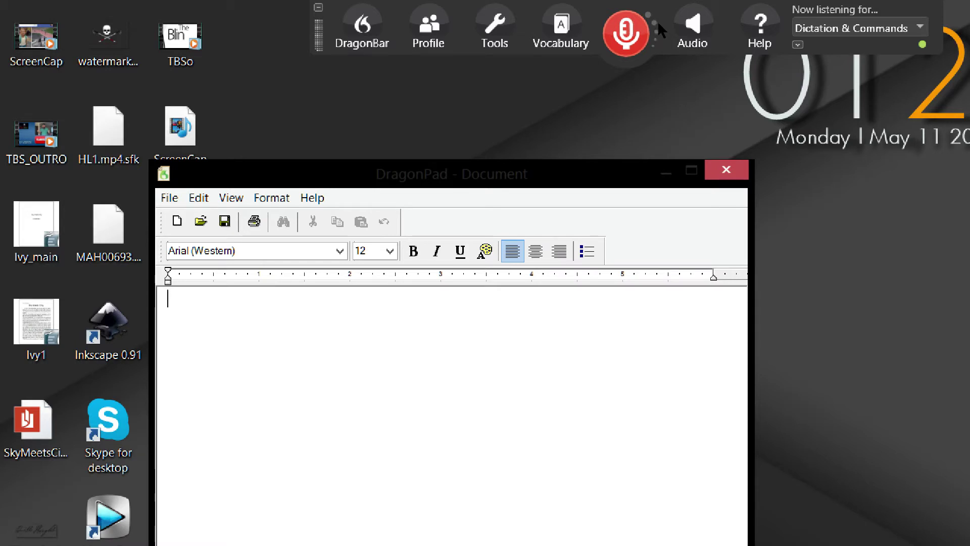
Switch the microphone on and dictate two paragraphs on recording, punctuation and accents
left_click(657, 23)
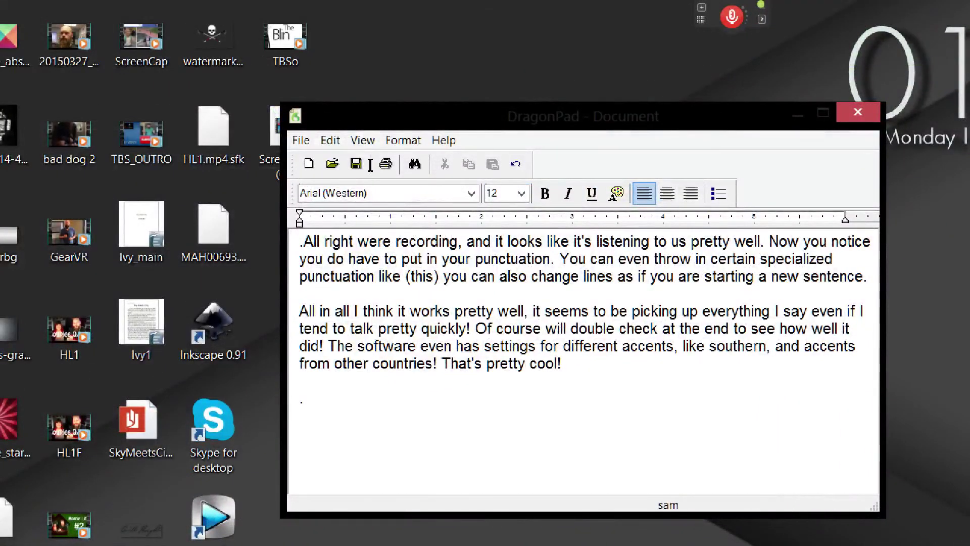
Select both paragraphs from the document start, have Audio read them aloud, then deselect
key("ctrl+Home")
key("shift+Down")
key("shift+Down")
key("shift+Down")
key("shift+Down")
key("shift+Down")
key("shift+Down")
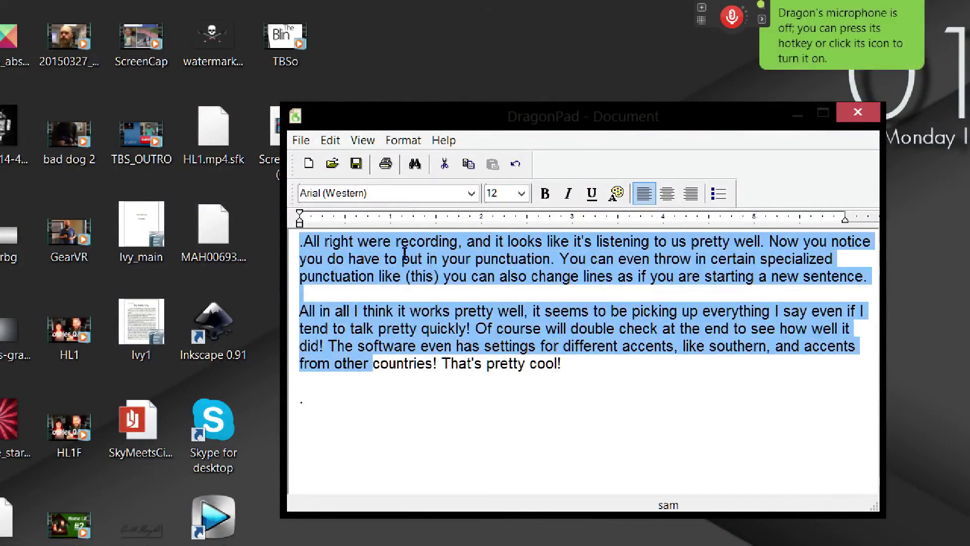
key("shift+Down")
key("shift+Down")
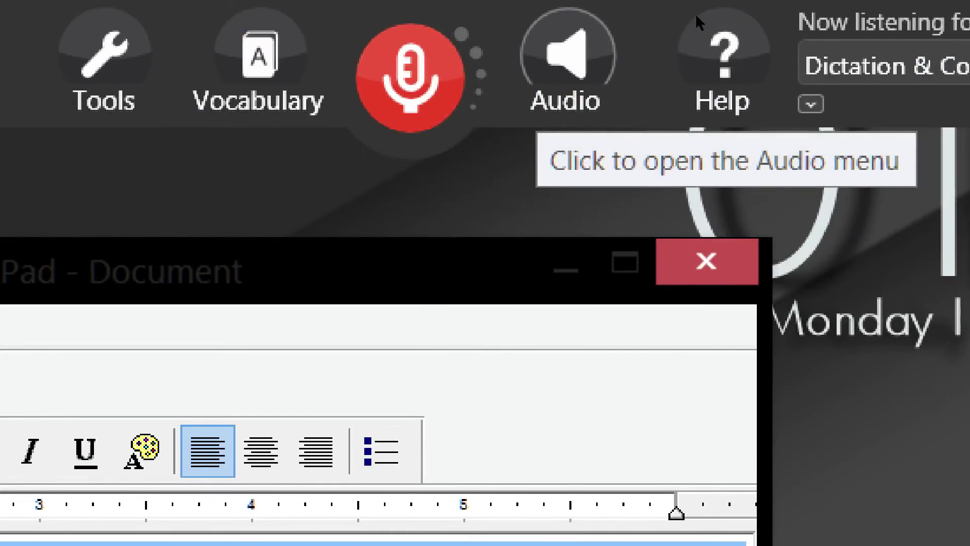
left_click(696, 17)
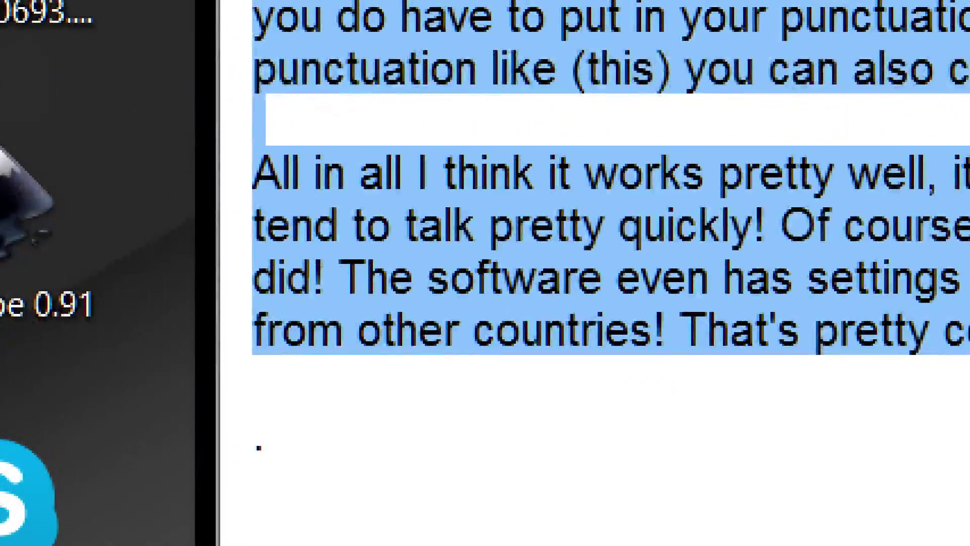
key("Left")
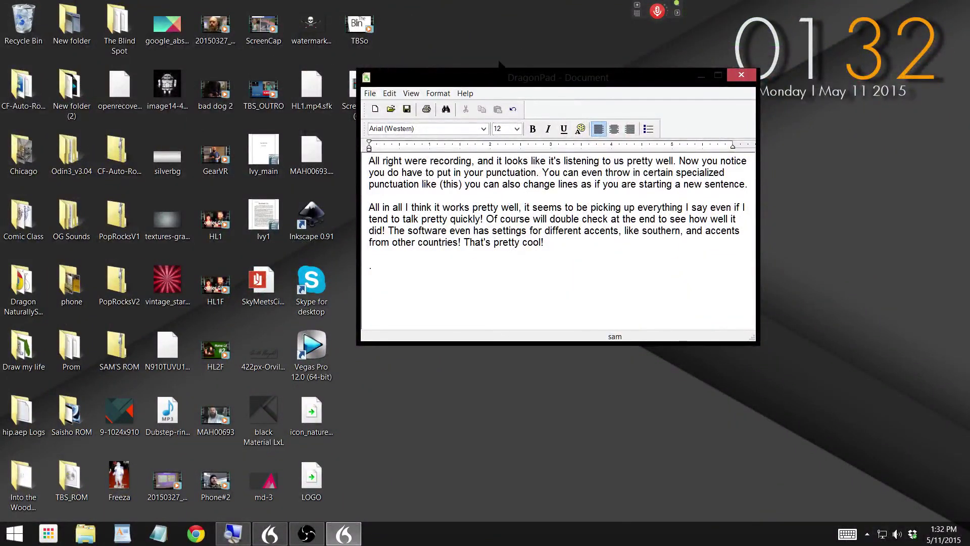
left_click_drag(479, 87, 453, 103)
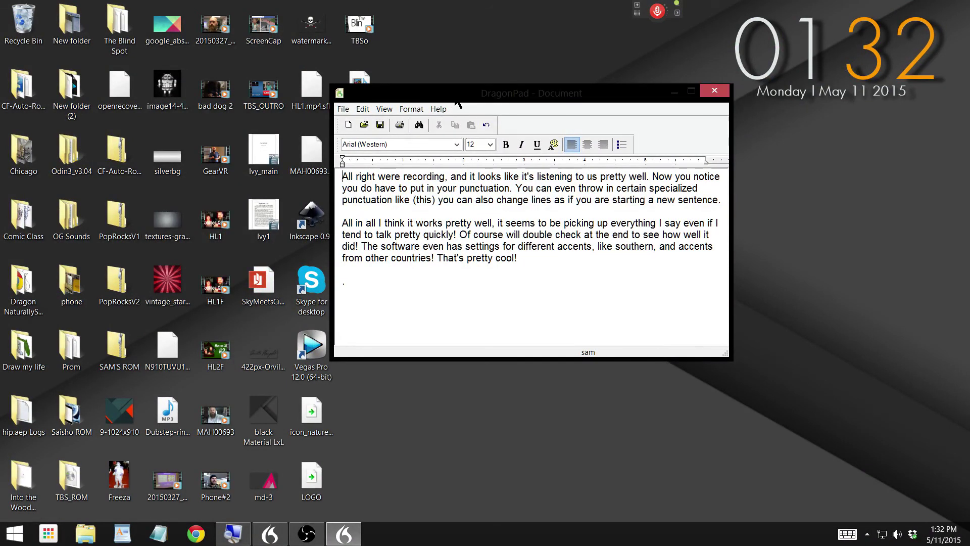
left_click(435, 288)
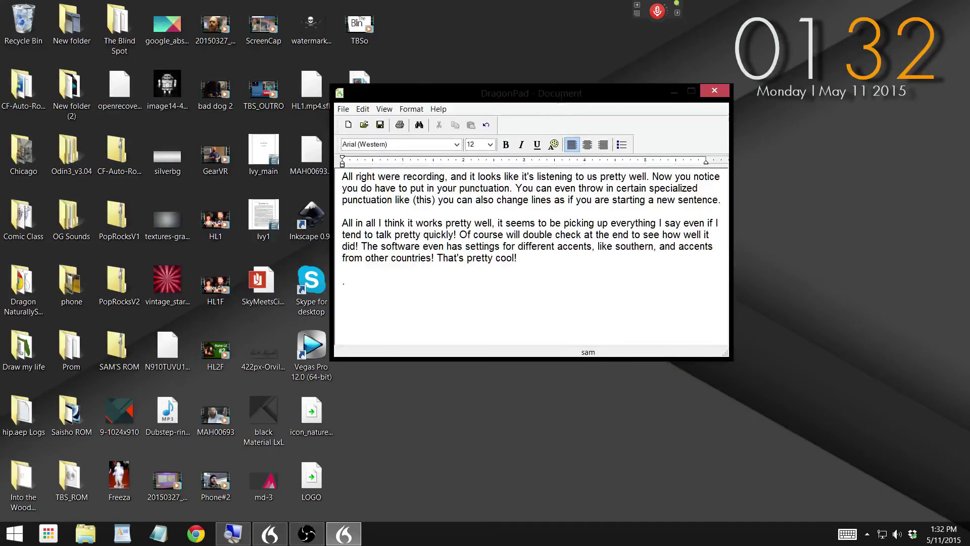